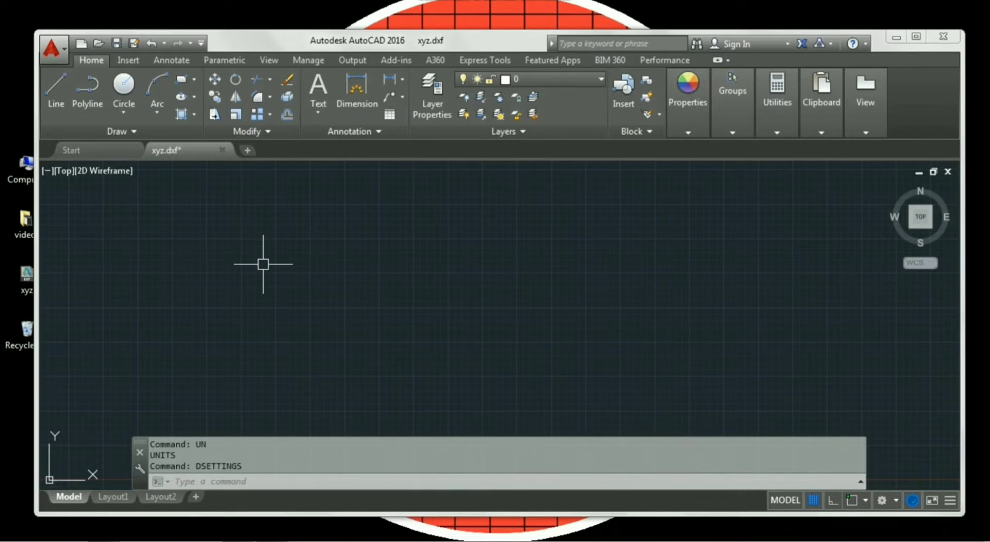
Step: Use DSETTINGS to select all object snap modes and confirm the drafting settings
type("DSETTINGS")
key("Return")
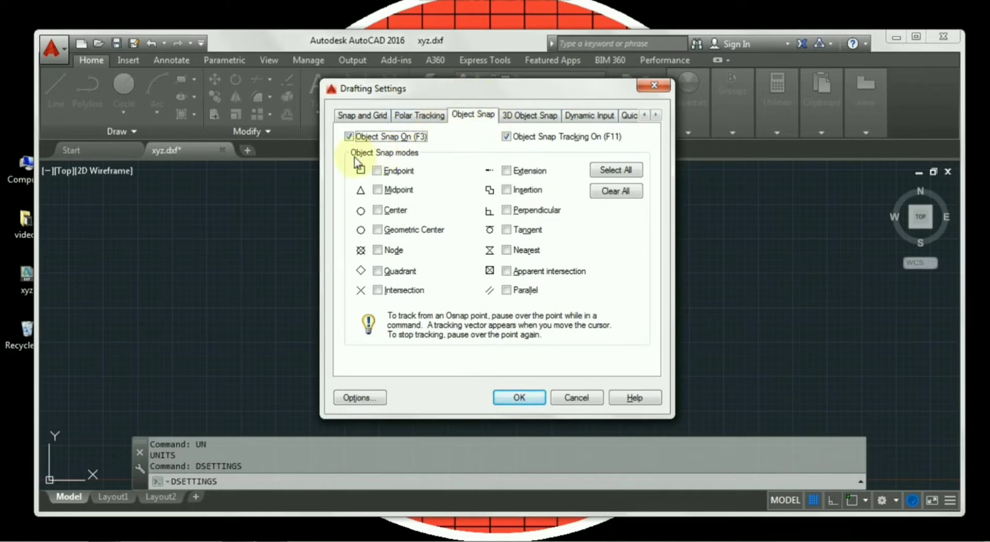
left_click(611, 175)
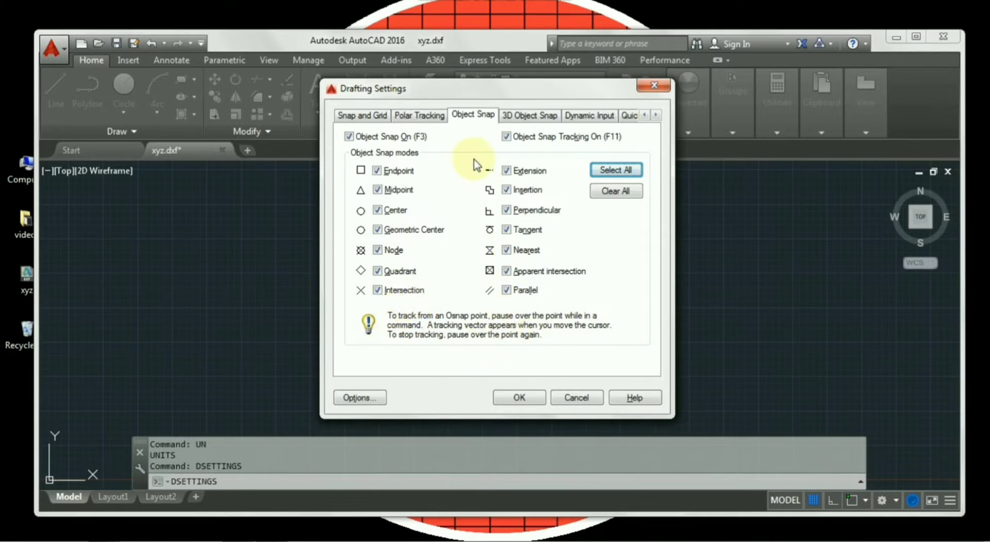
left_click(519, 398)
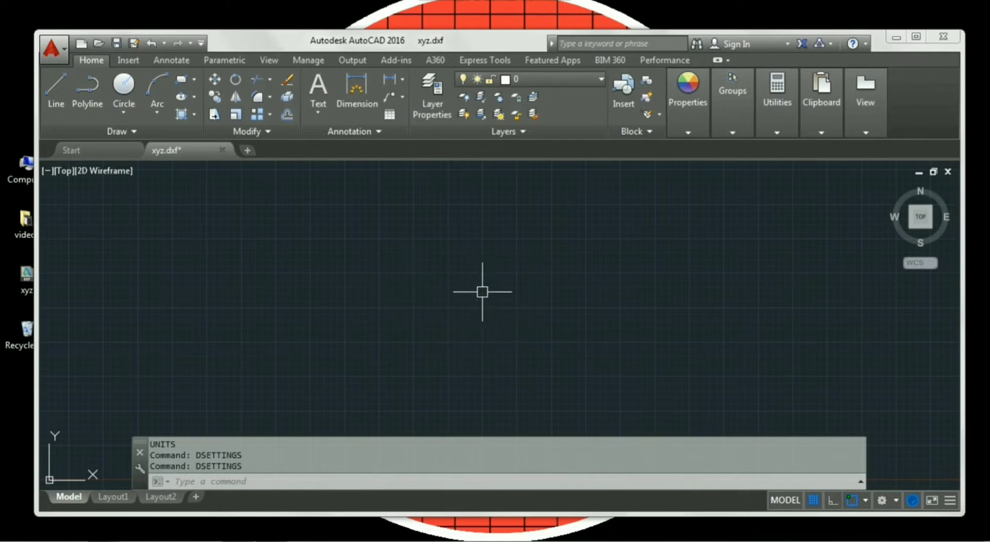
Step: Set drawing length units to Architectural with 0'-0" precision via UN
type("UN")
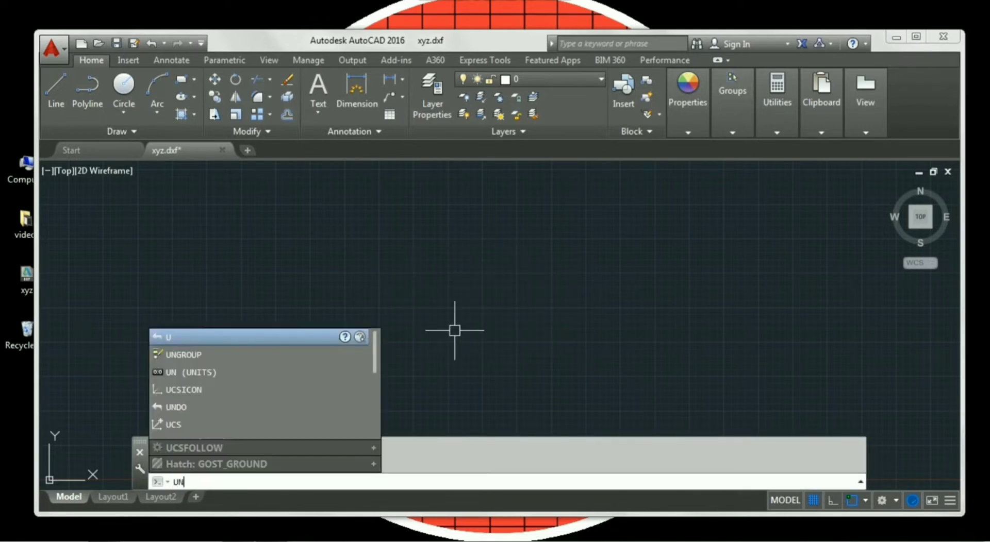
key("Return")
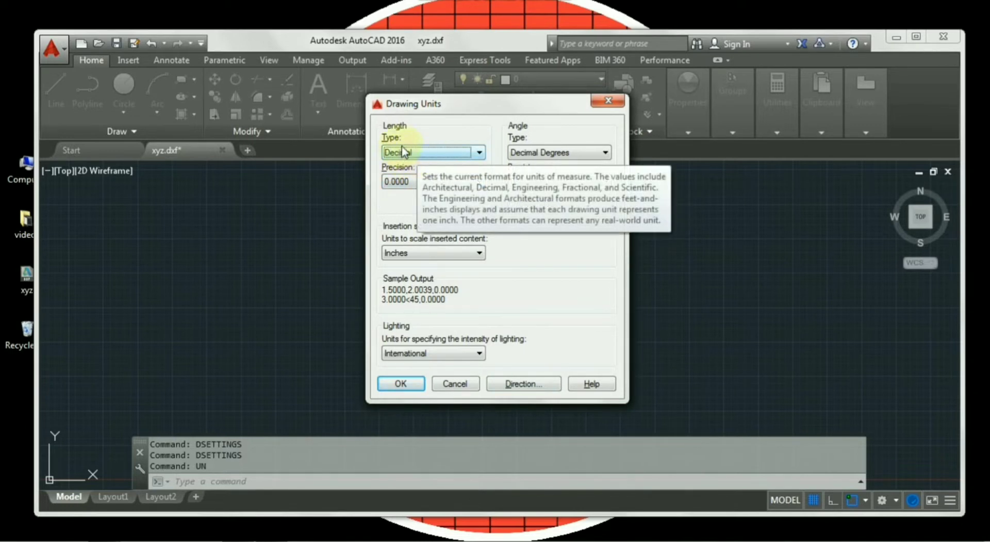
left_click(430, 151)
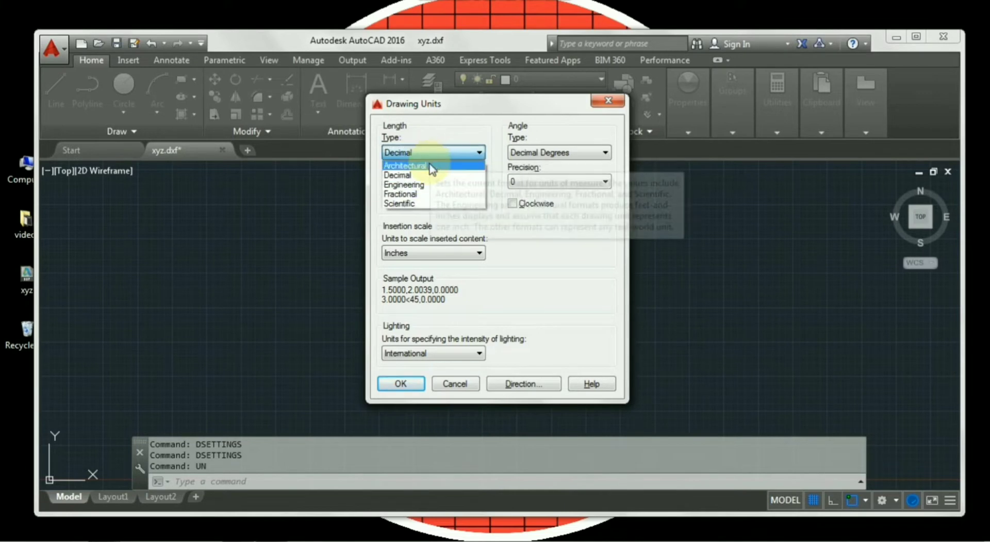
left_click(431, 166)
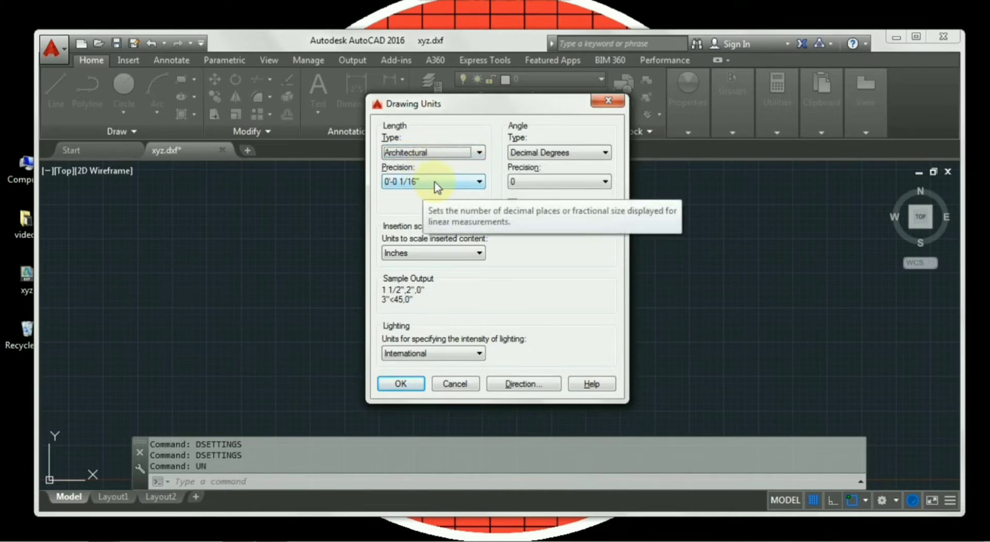
left_click(436, 183)
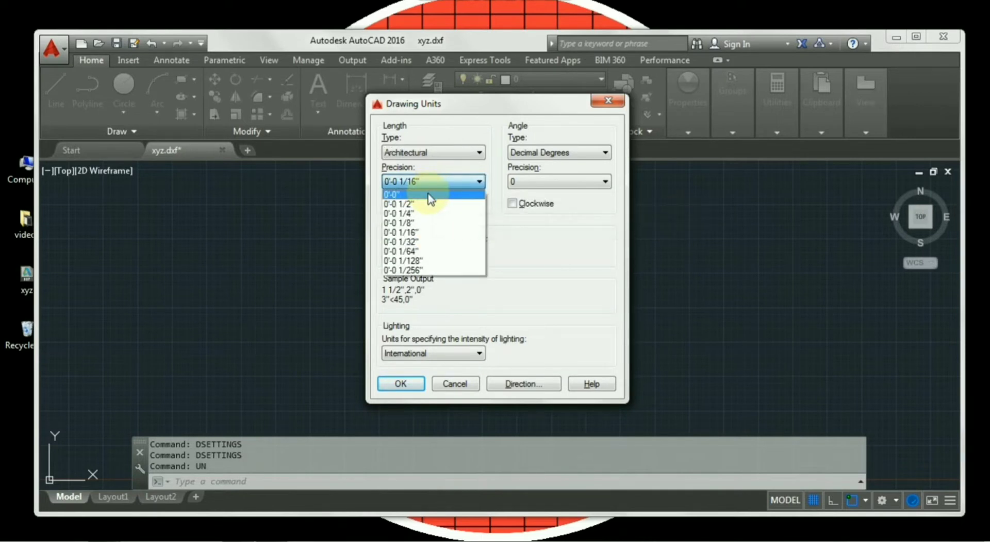
left_click(431, 196)
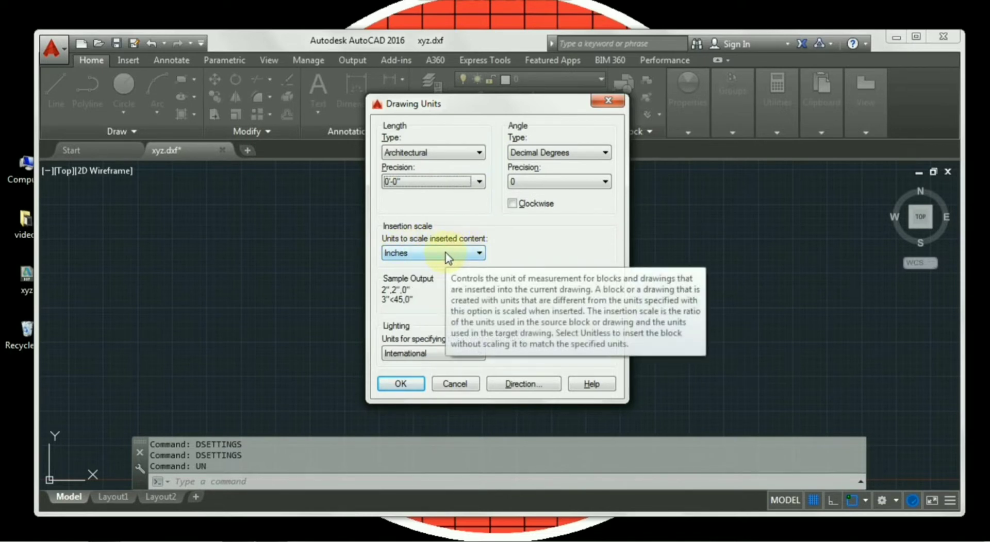
left_click(409, 385)
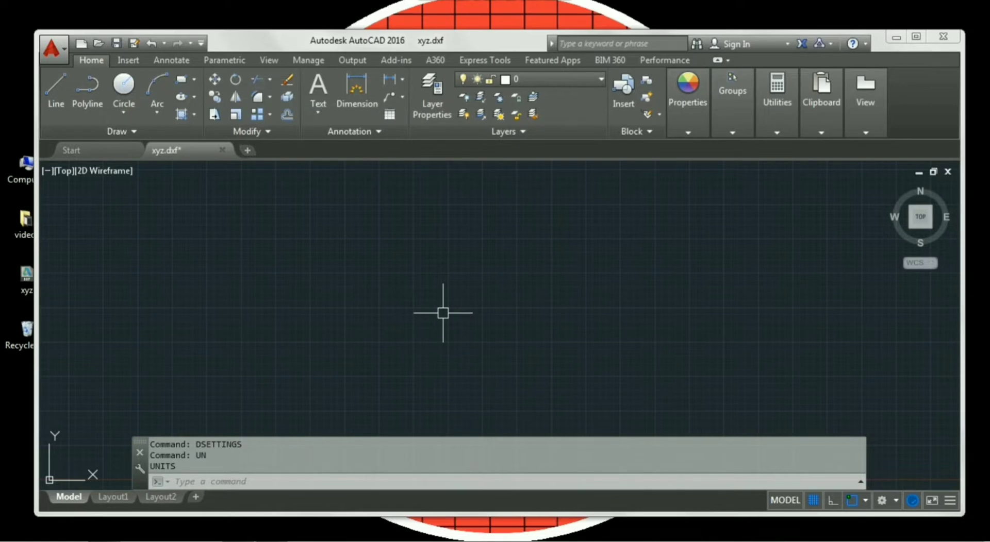
Step: Open Options with OP and review the Files and Display settings
type("op")
key("Return")
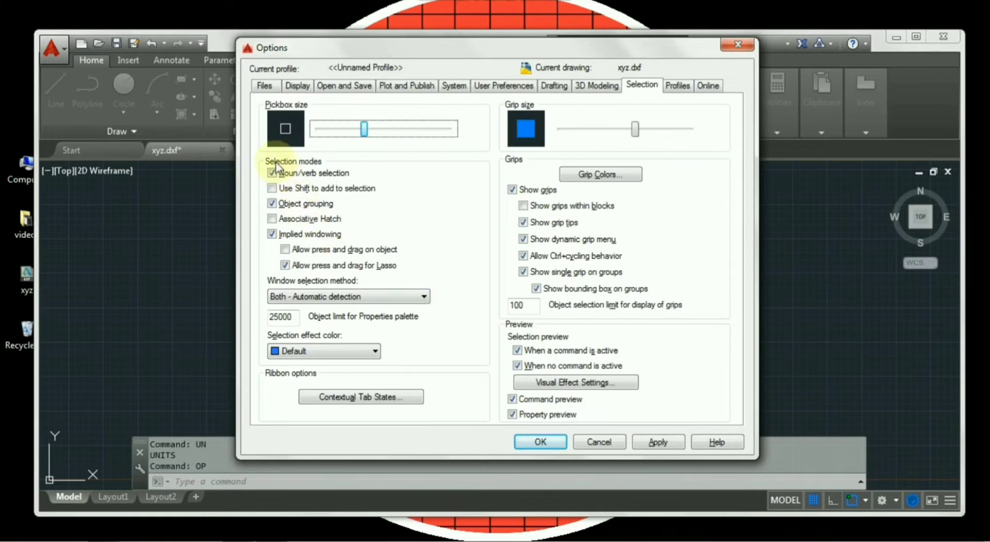
left_click(264, 86)
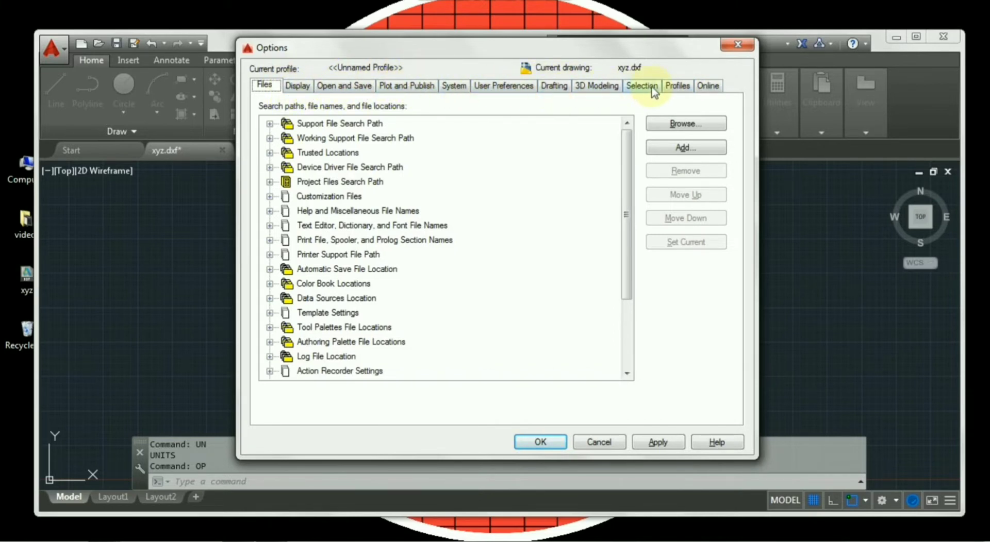
left_click(298, 86)
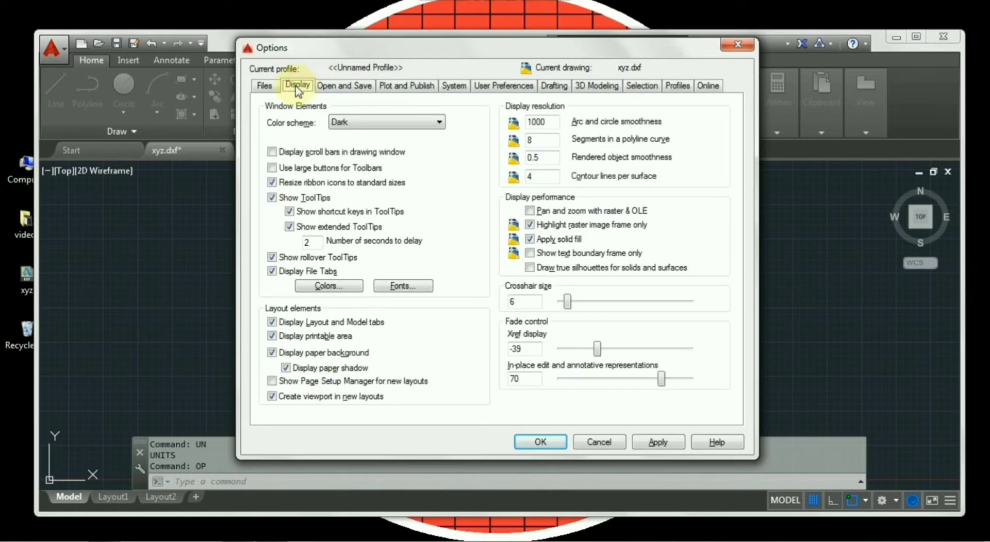
left_click(264, 86)
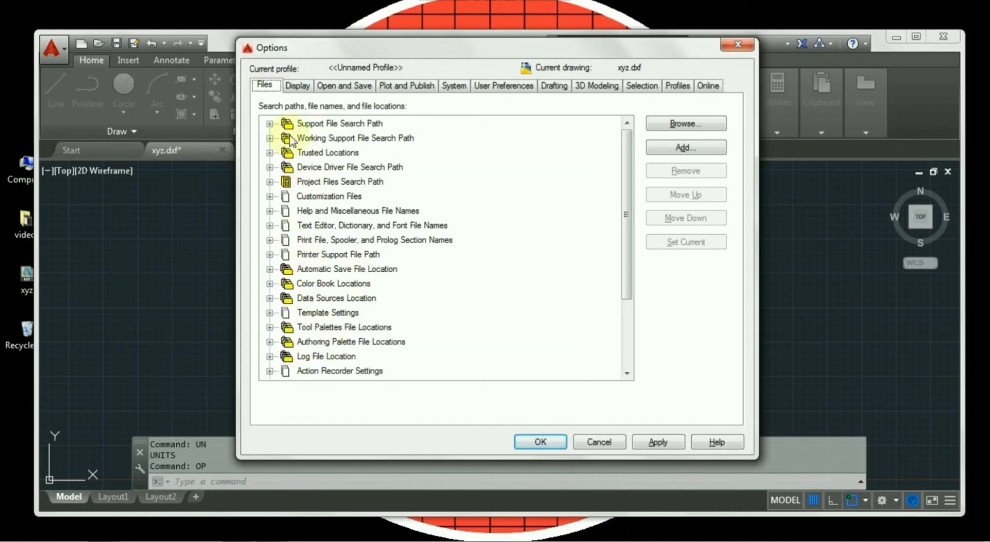
left_click(292, 87)
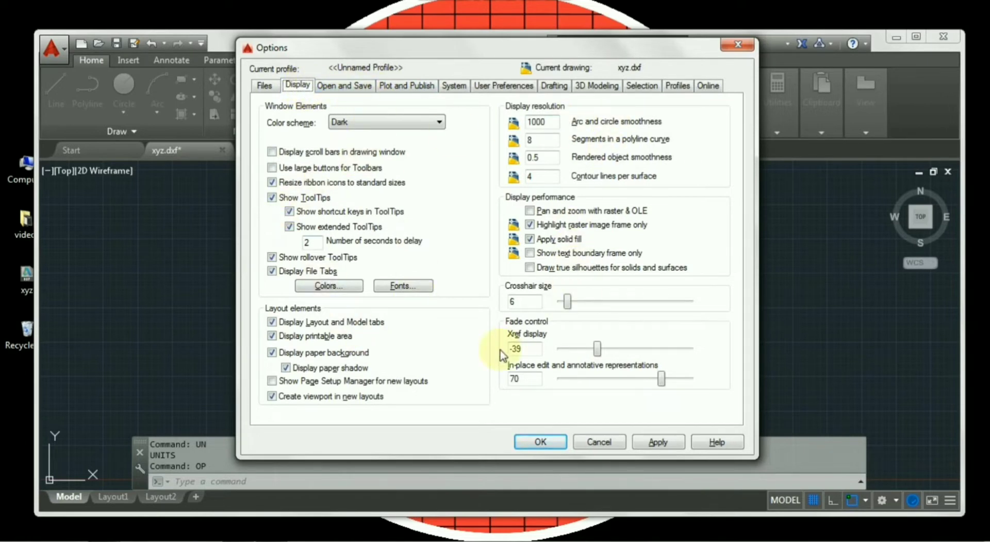
Step: Keep the Open and Save format as AutoCAD 2007/LT2007 Drawing (*.dwg)
left_click(333, 89)
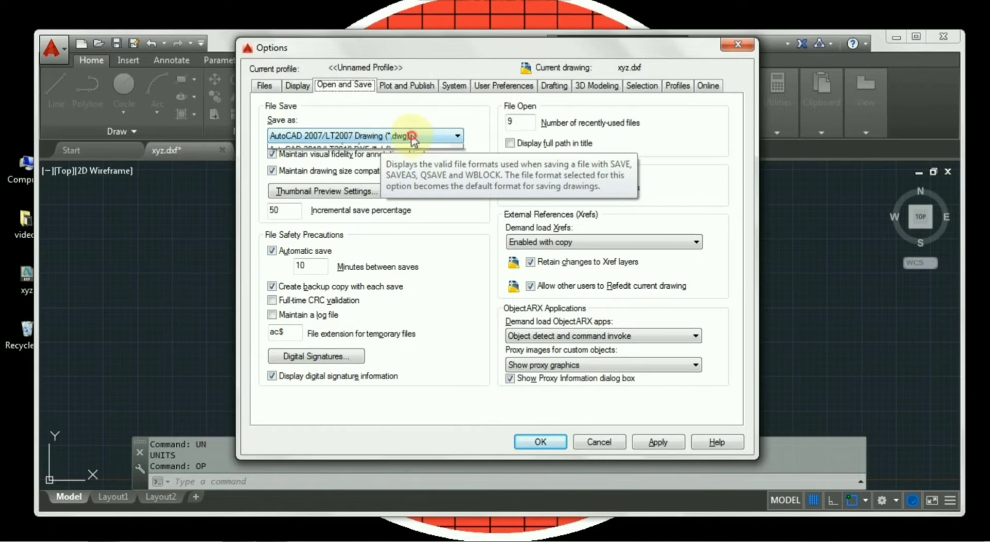
left_click(416, 137)
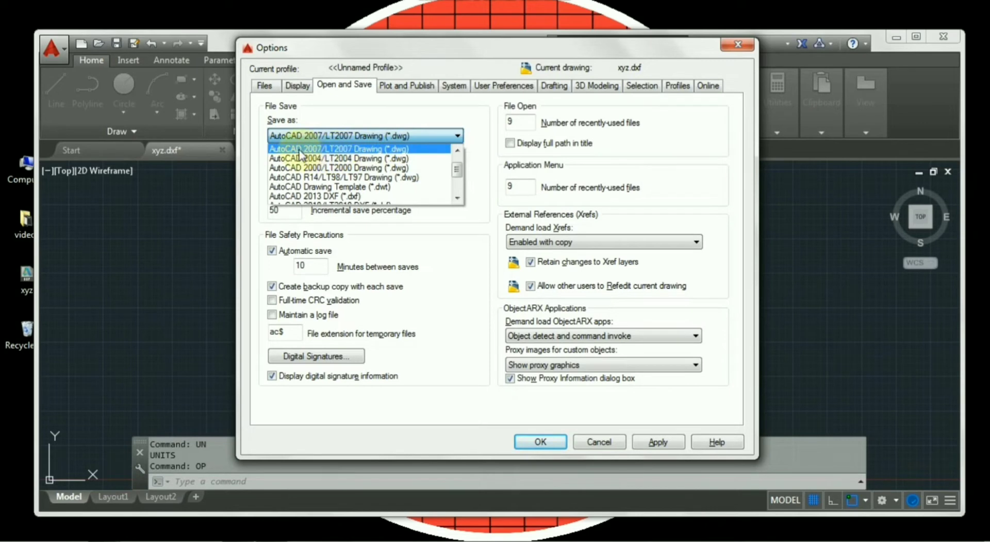
left_click(341, 149)
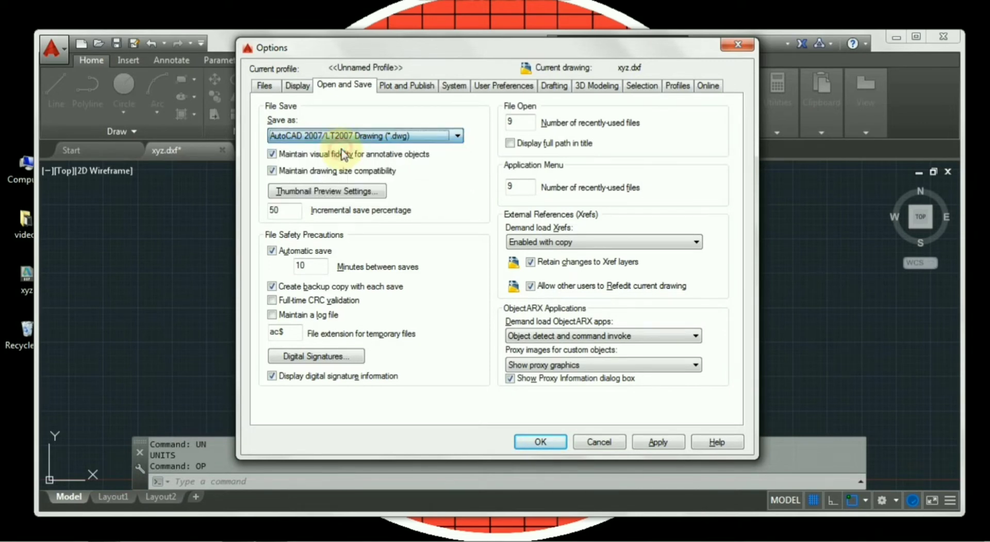
Step: Review Plot, System, User Preferences, 3D and Drafting options, slightly enlarging the AutoSnap marker
left_click(405, 86)
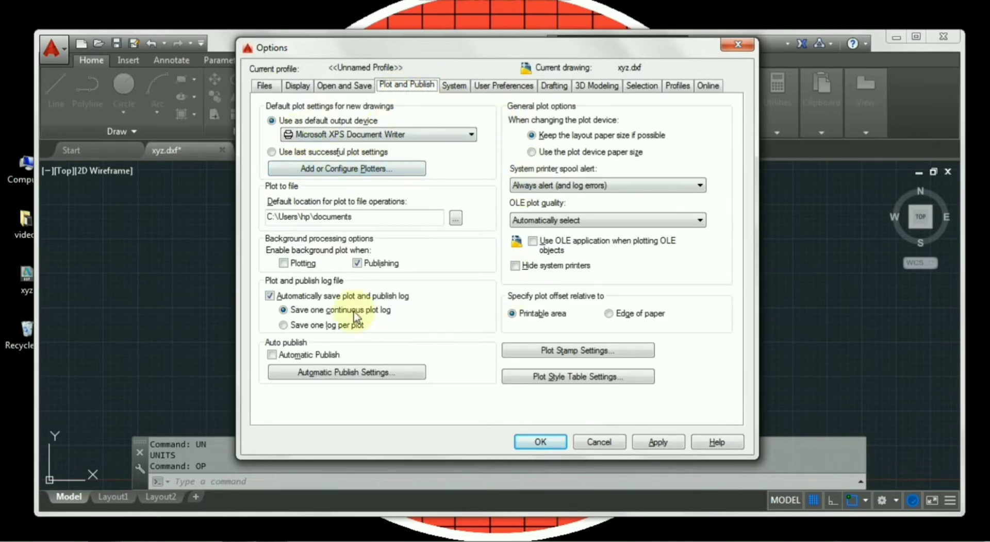
left_click(454, 86)
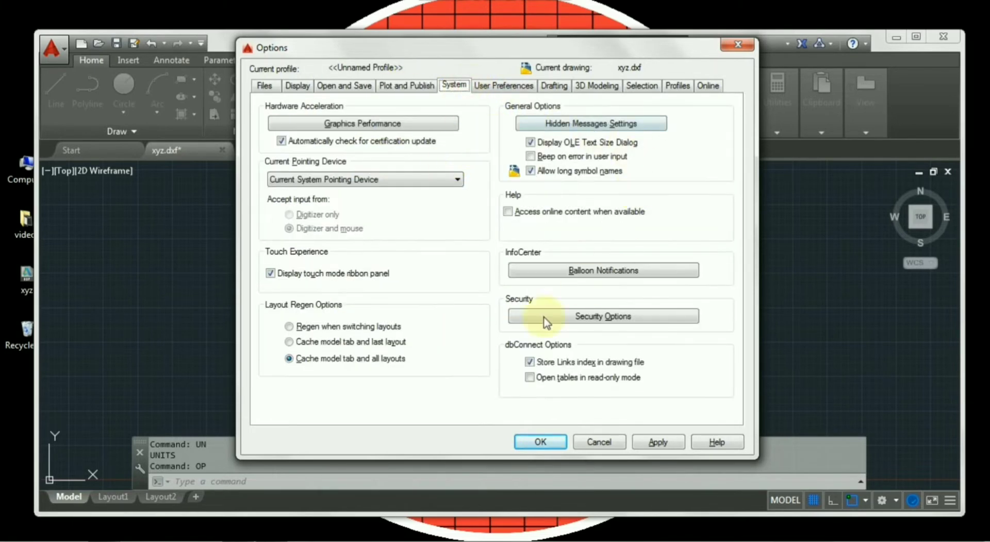
left_click(508, 90)
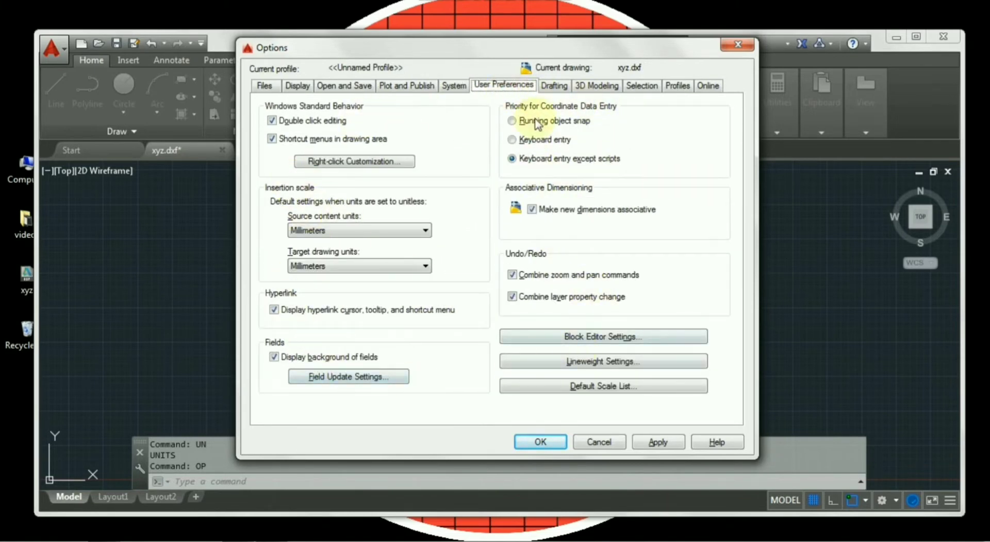
left_click(553, 86)
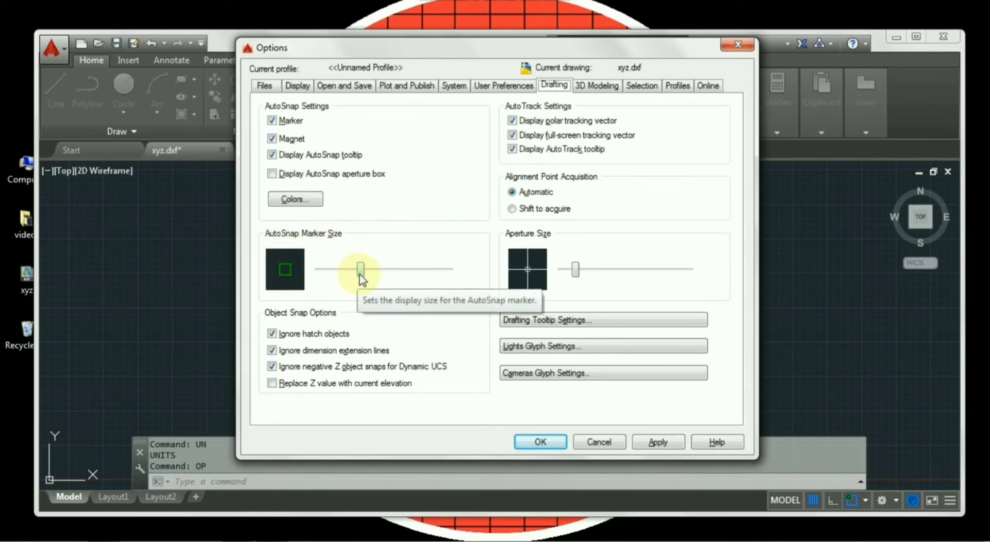
mouse_move(362, 275)
left_mouse_down()
mouse_move(392, 274)
mouse_move(370, 275)
left_mouse_up()
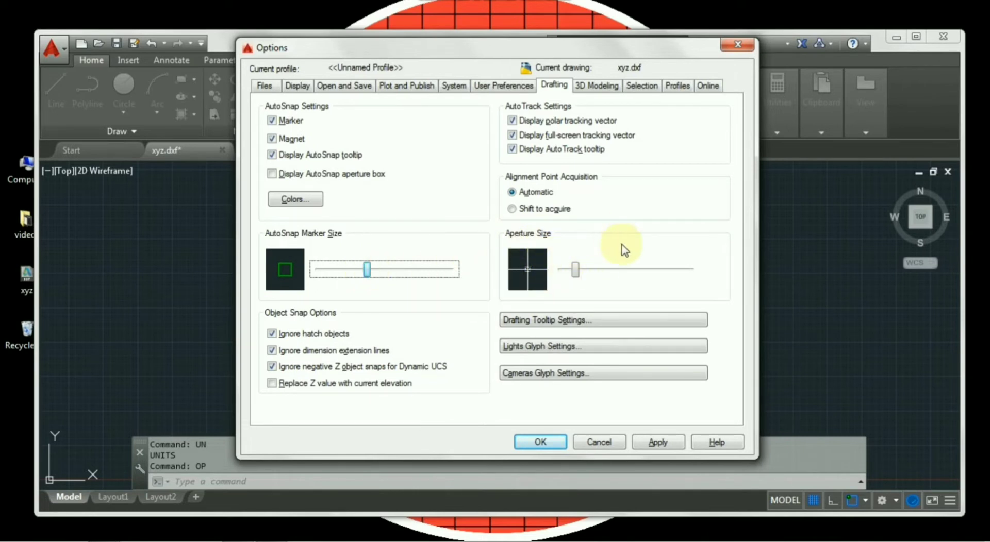
left_click(597, 87)
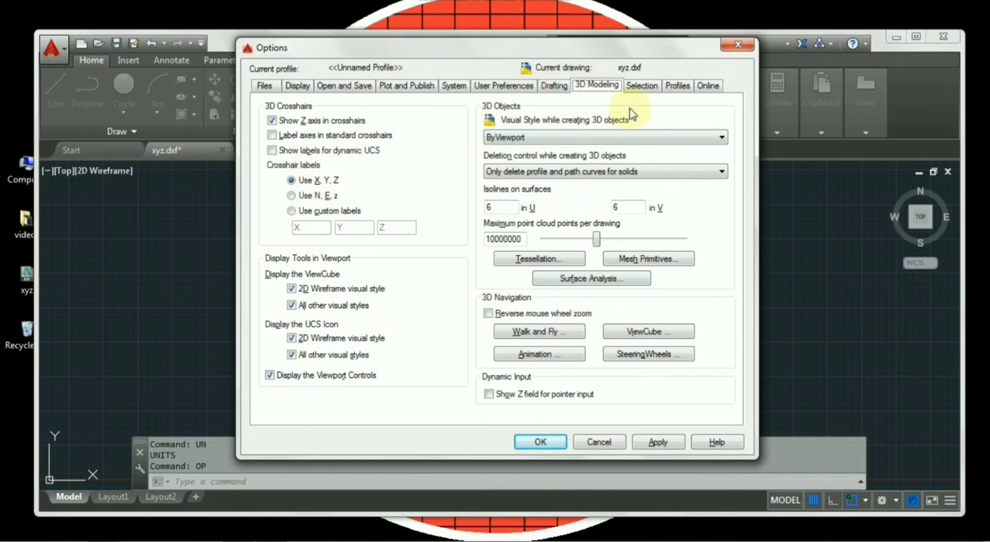
left_click(645, 87)
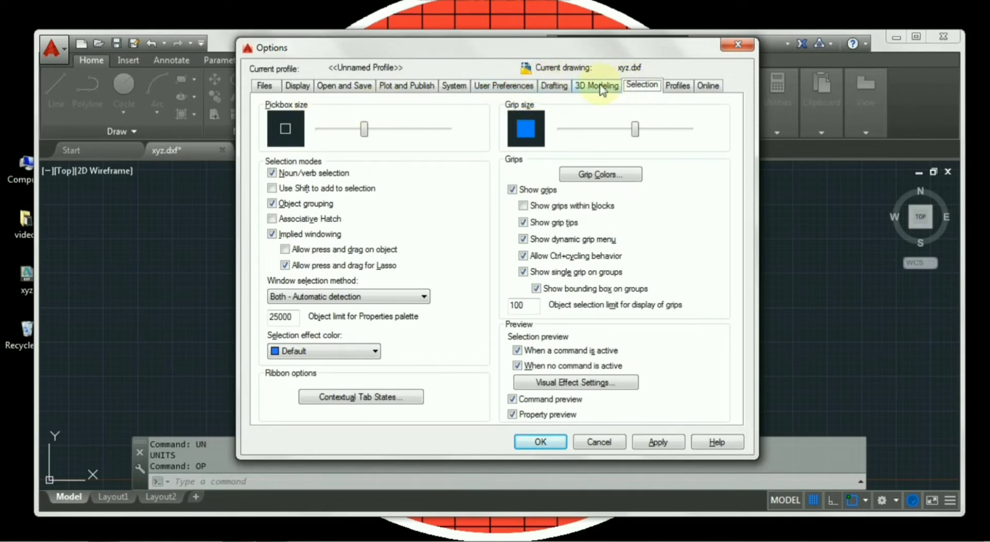
left_click(554, 87)
left_click(642, 86)
left_click(554, 85)
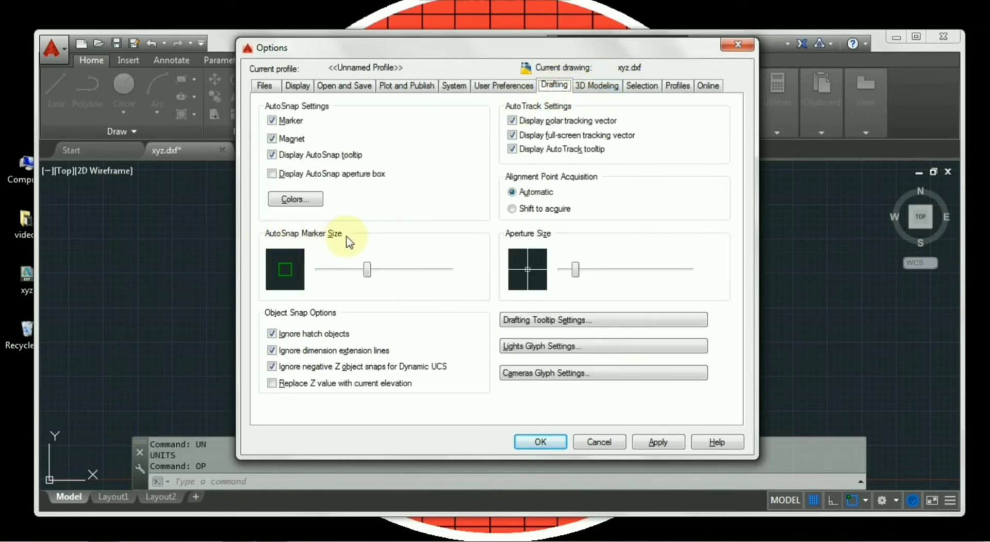
Step: Enlarge the pickbox size on Selection, glance at Profiles and Online, and apply
left_click(630, 91)
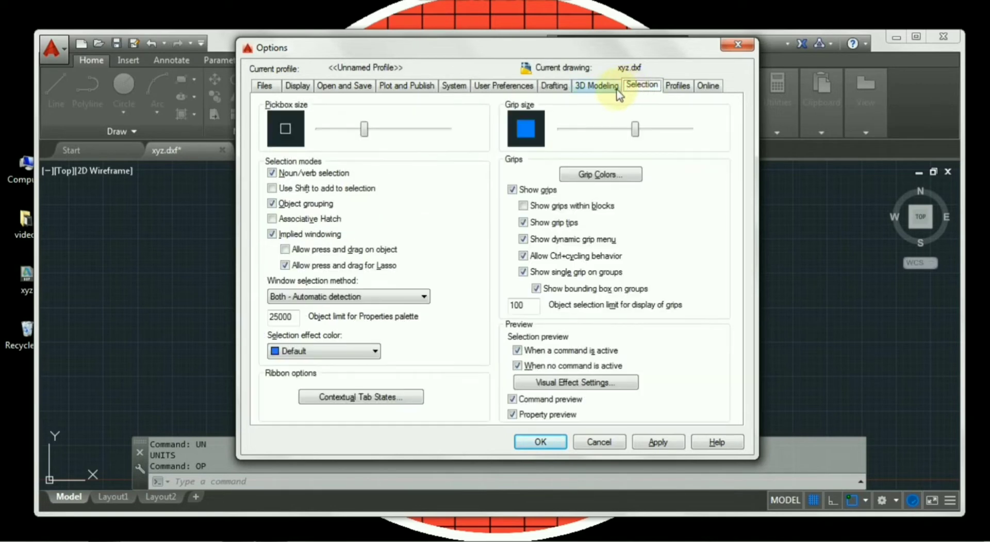
left_click(364, 130)
left_click_drag(365, 135, 377, 135)
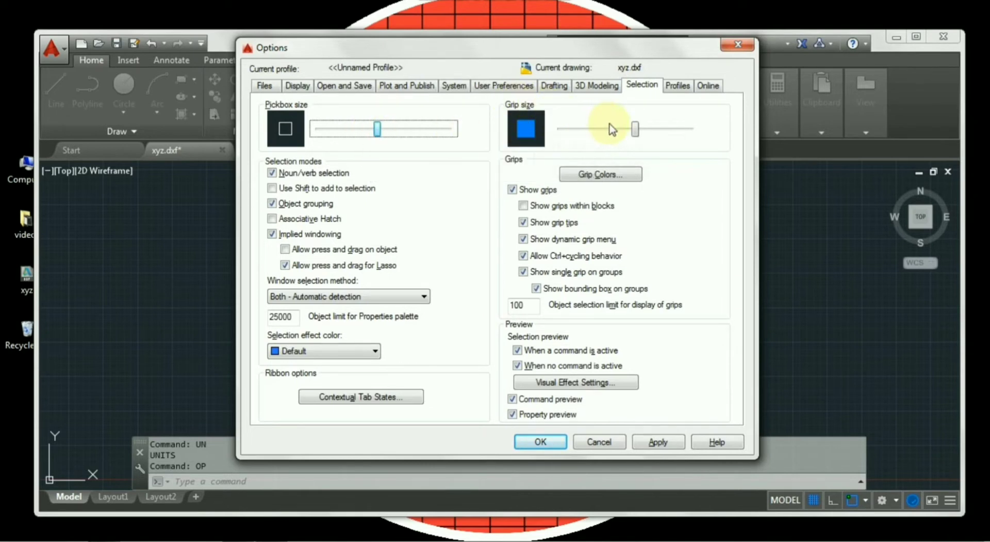
left_click(676, 85)
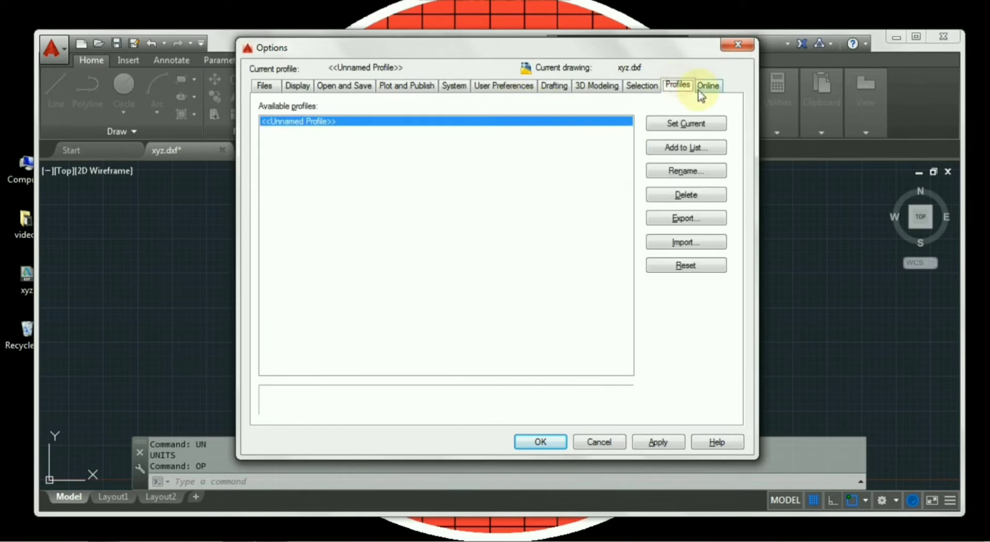
left_click(708, 85)
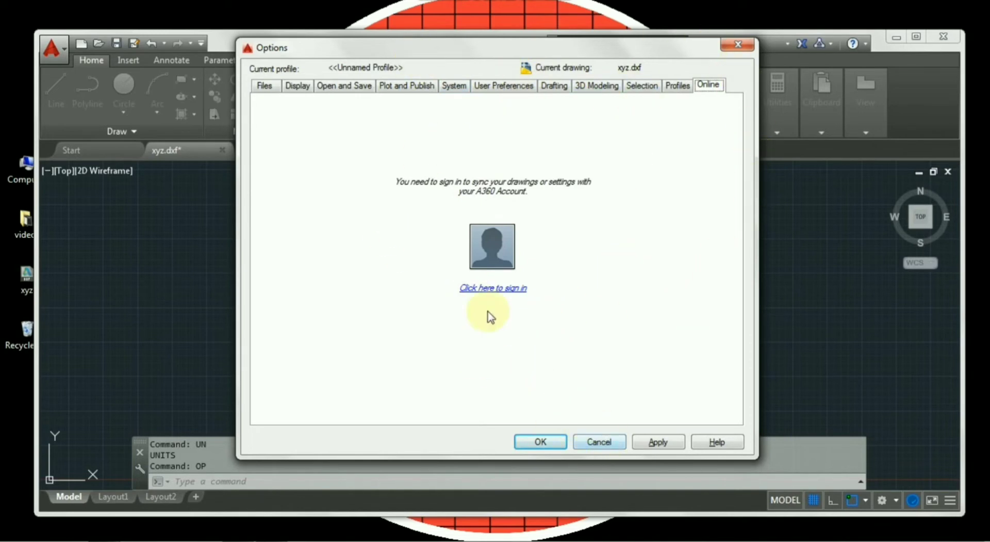
left_click(663, 444)
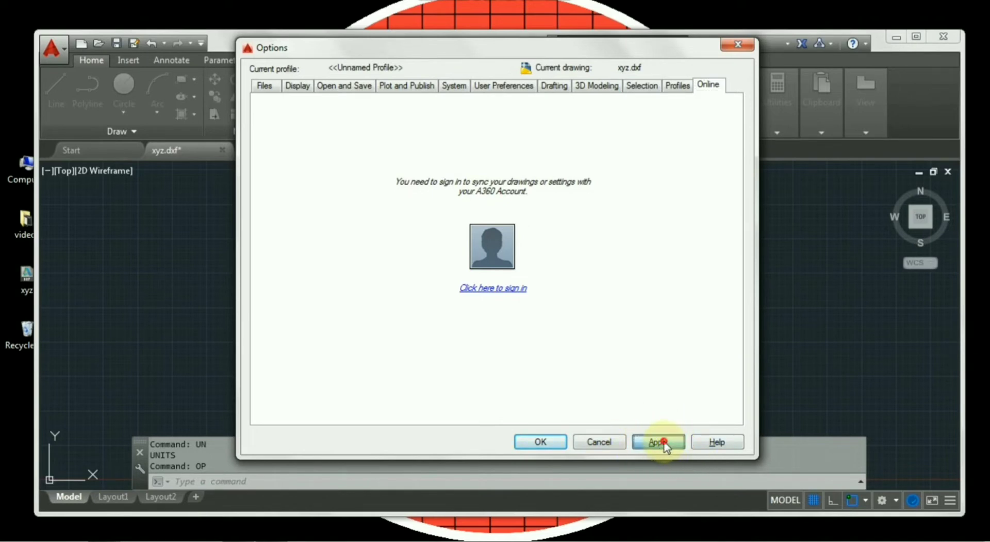
Step: Close Options with OK and open the Dimension Style Manager via DIMSTYLE
left_click(541, 441)
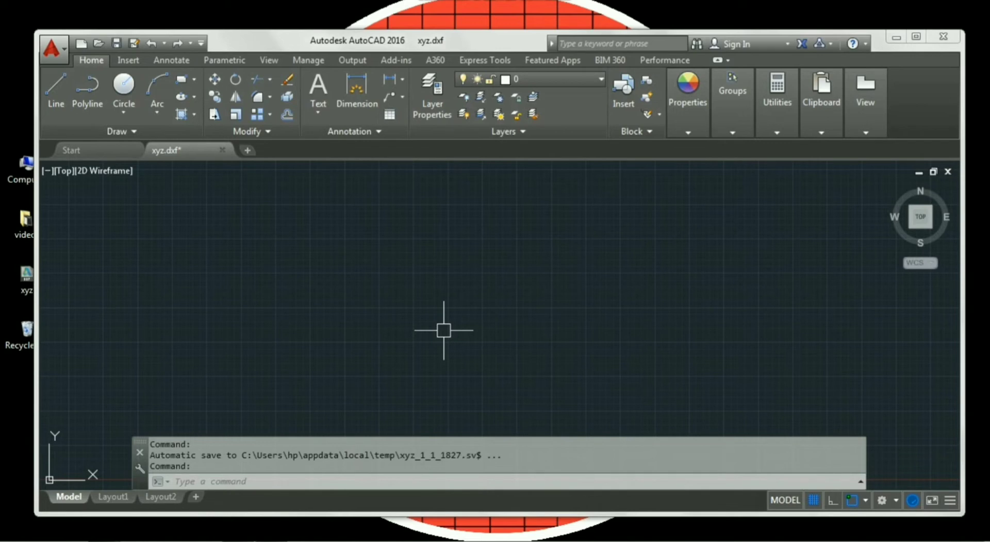
type("DI")
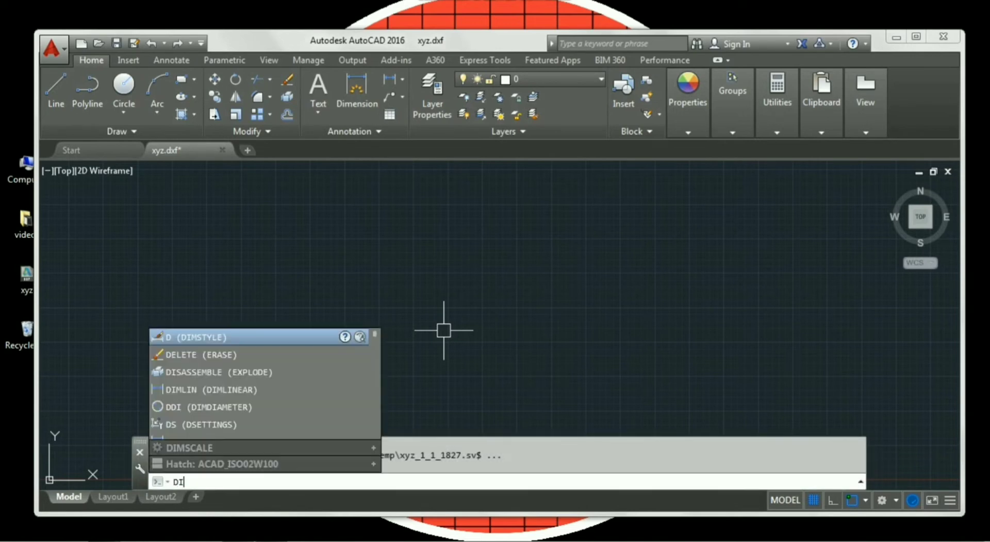
type("MSTYLE")
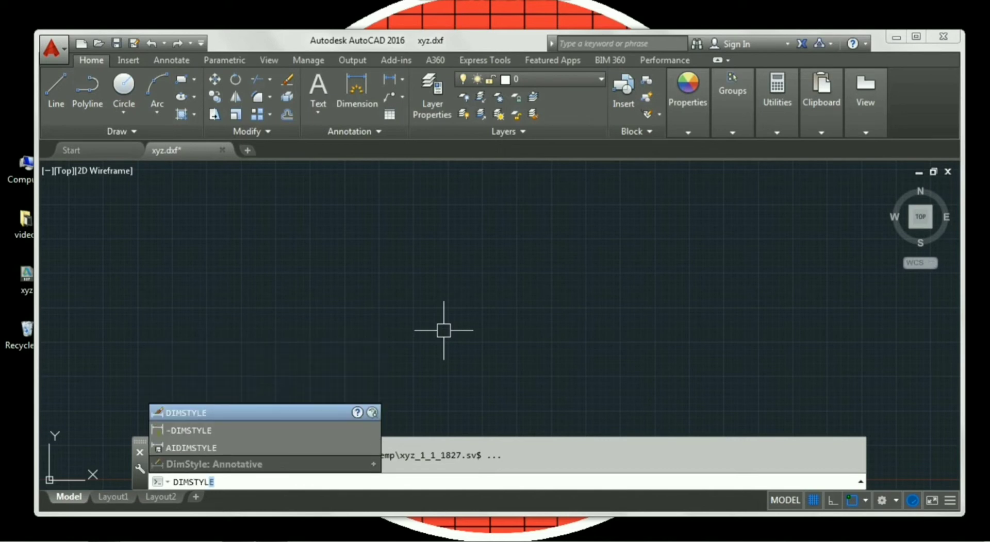
key("Return")
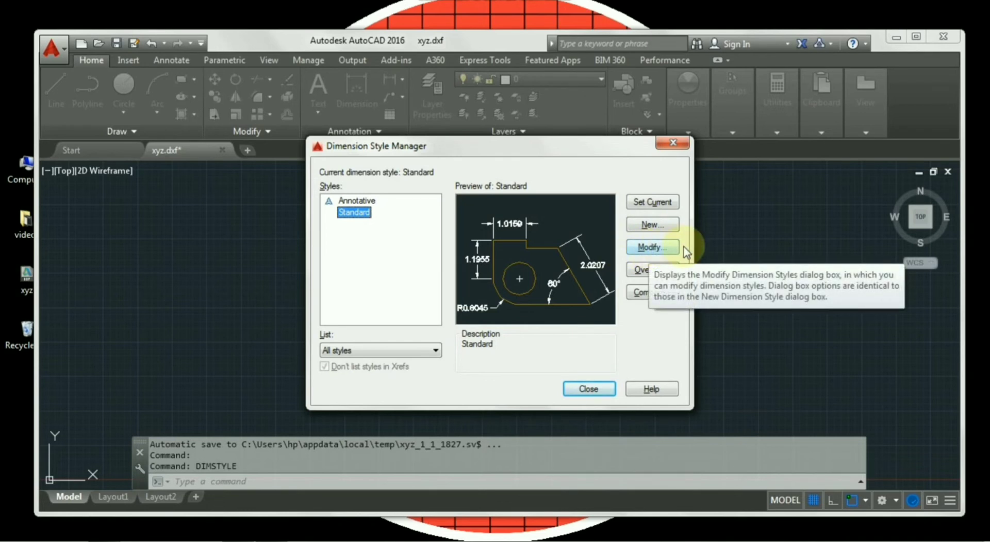
Step: Modify Standard: Architectural primary unit format with 0'-0" precision
left_click(660, 252)
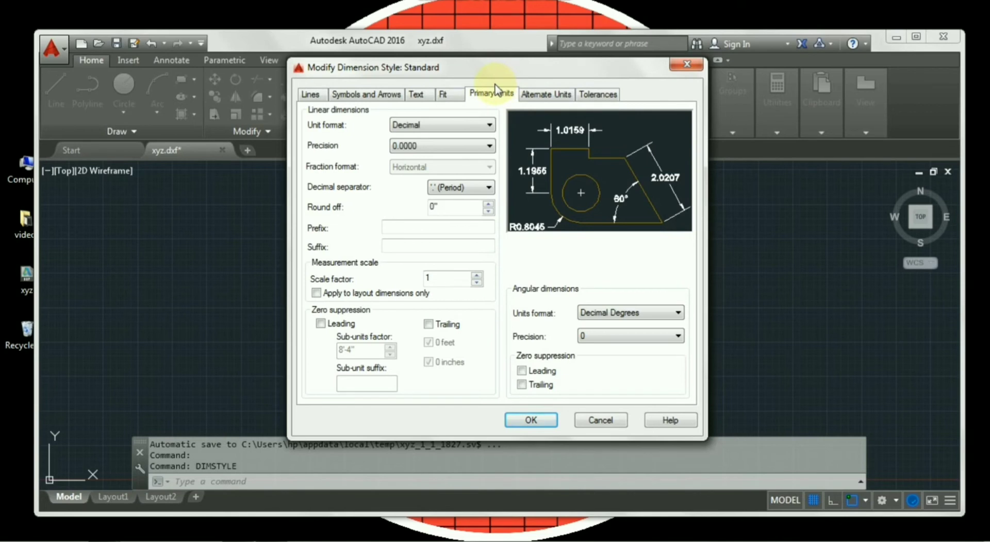
left_click(447, 125)
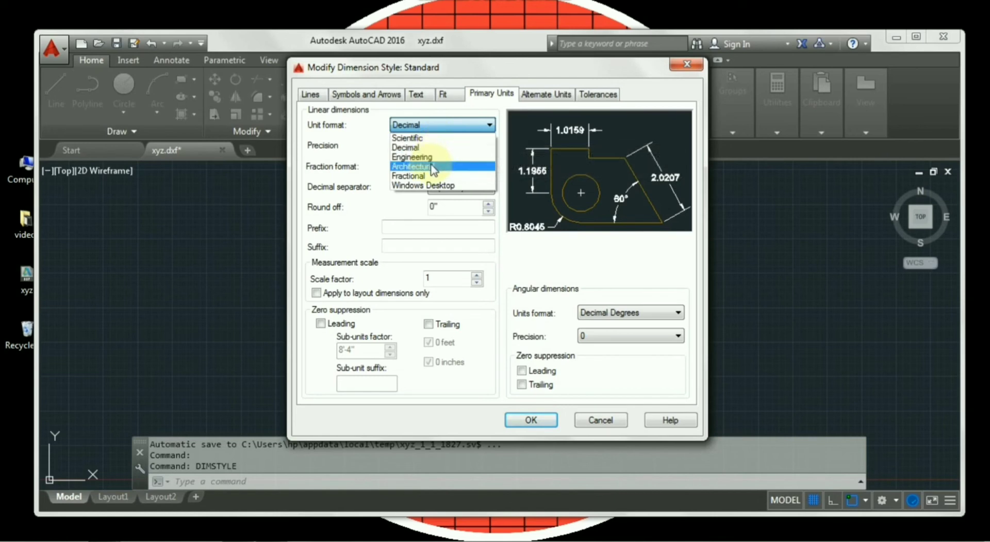
left_click(432, 167)
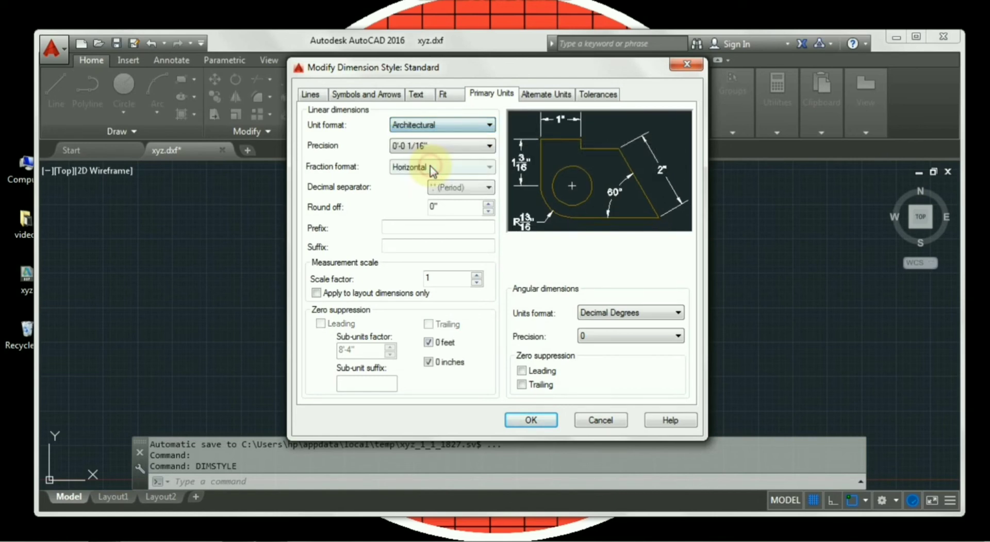
left_click(432, 150)
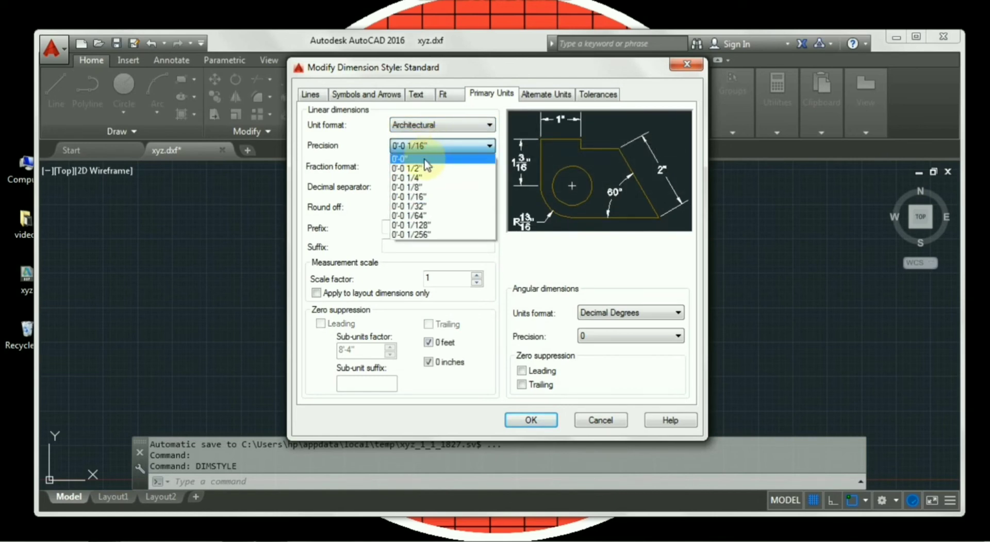
left_click(426, 156)
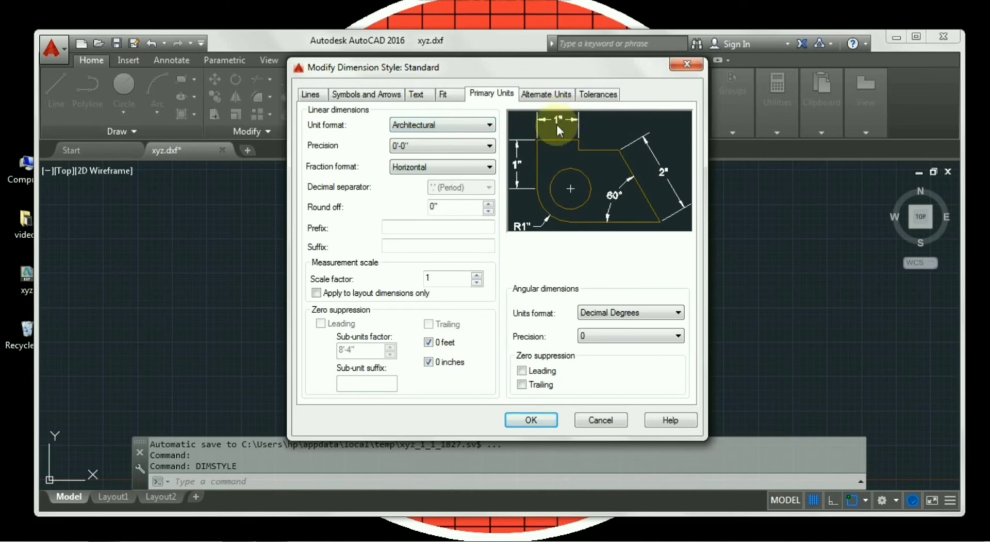
Step: Set the Standard style's text height to 8" and confirm the style edits
left_click(426, 98)
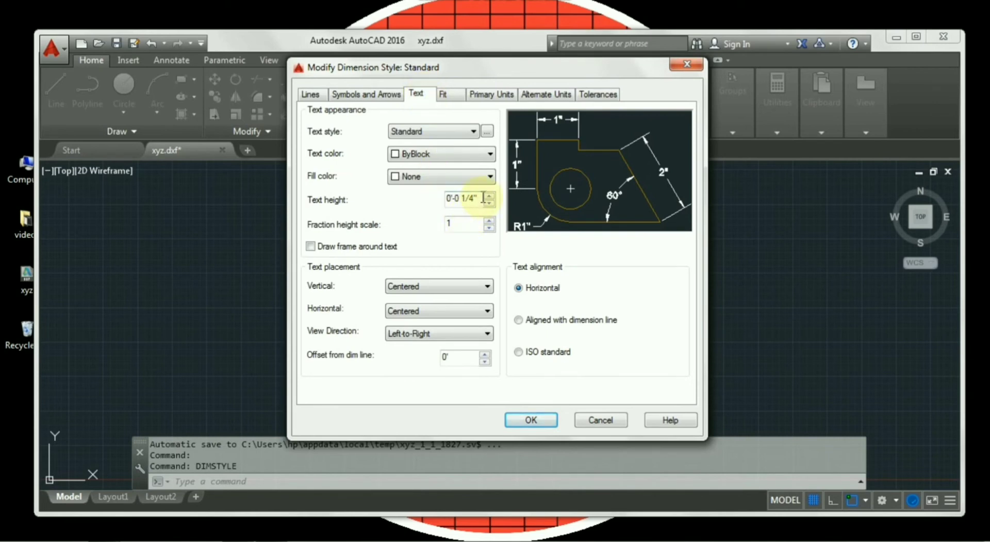
left_click_drag(483, 198, 428, 199)
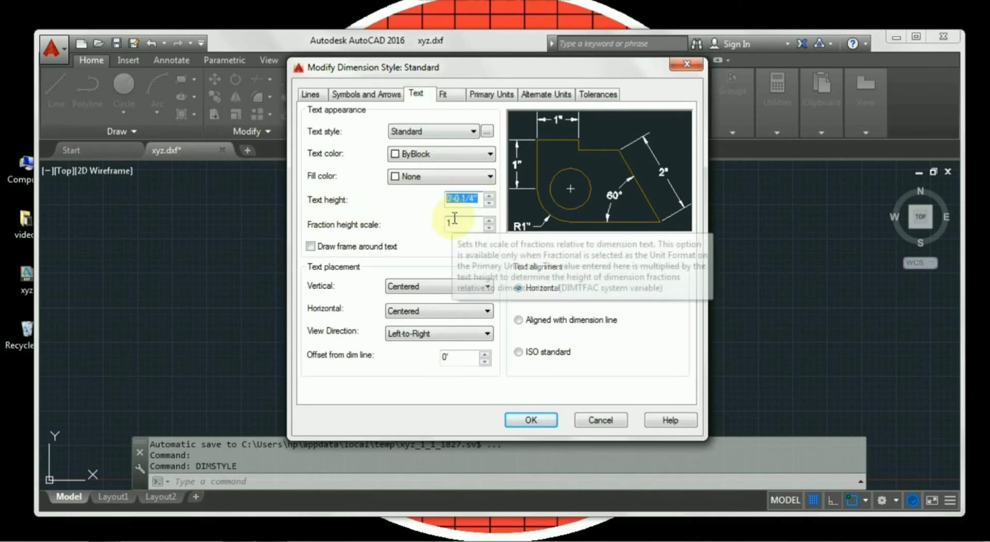
type("8\"")
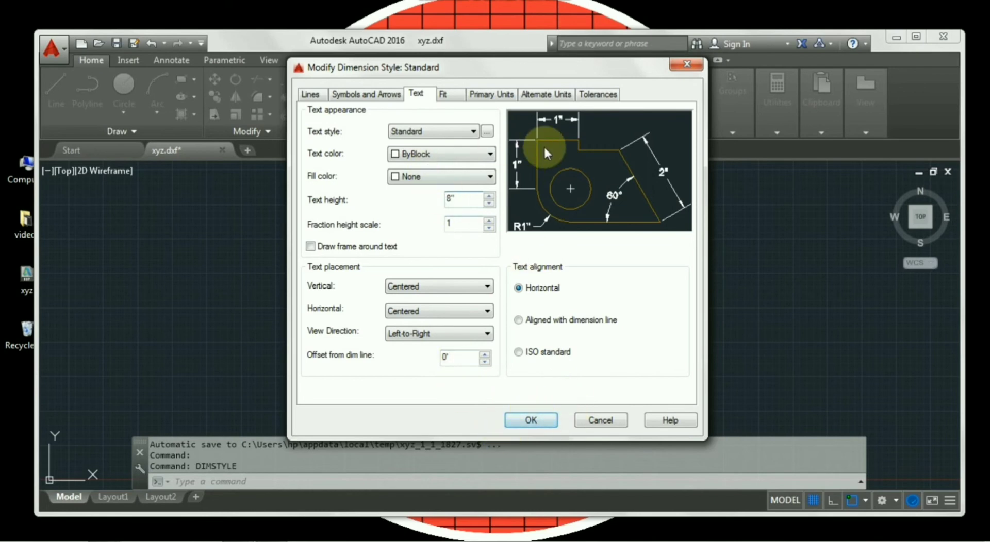
left_click(531, 421)
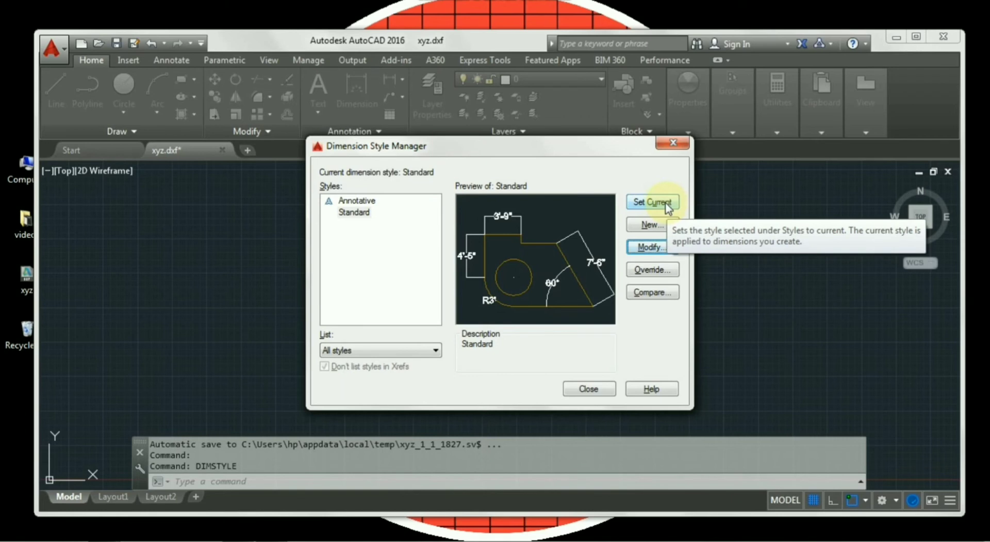
Step: Set Standard as the current dimension style and close the manager
left_click(642, 207)
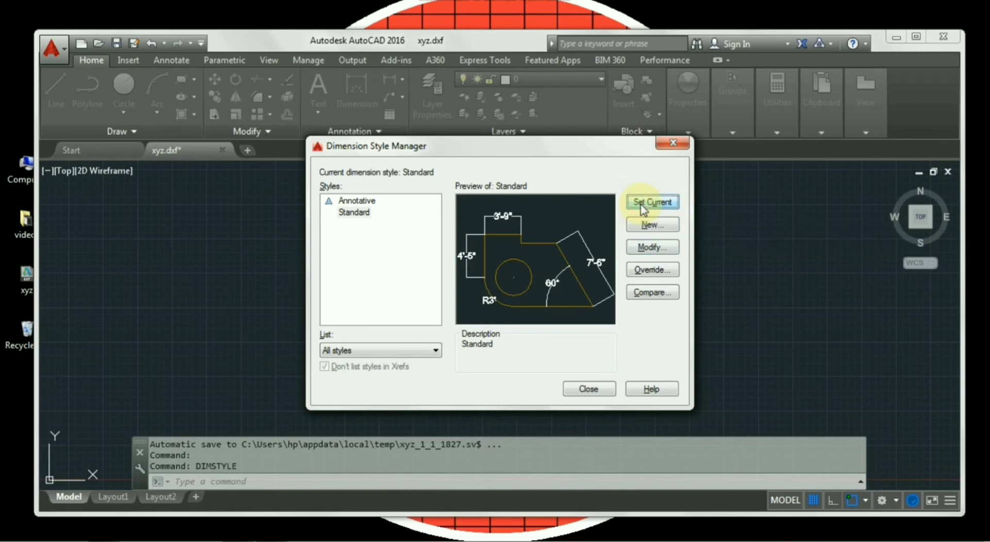
left_click(588, 389)
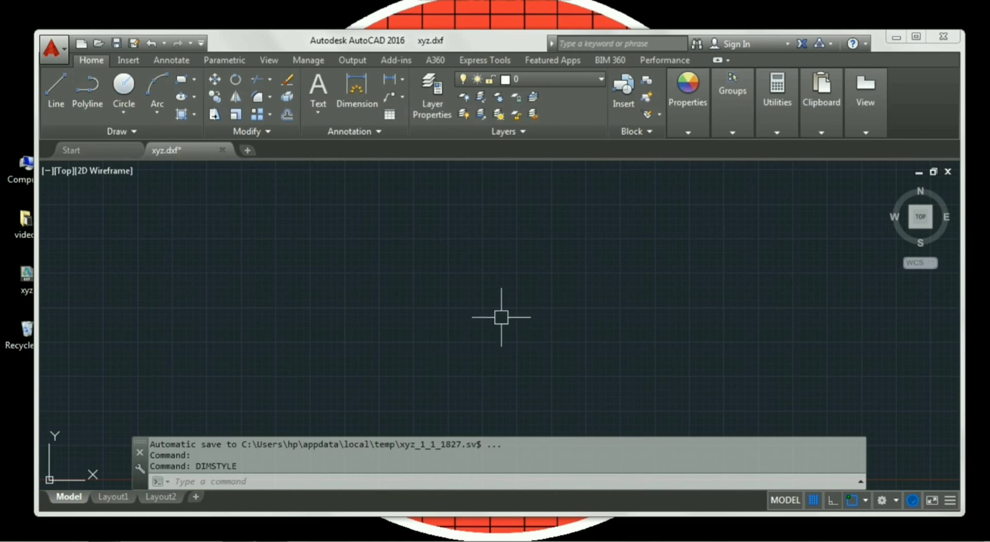
Step: Turn the drawing grid off with F7
key("F7")
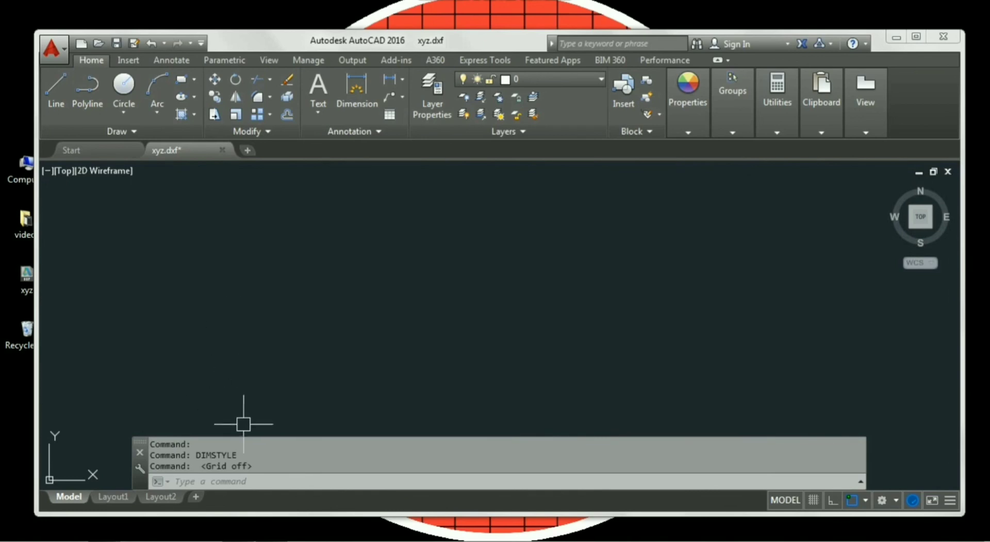
left_click(246, 443)
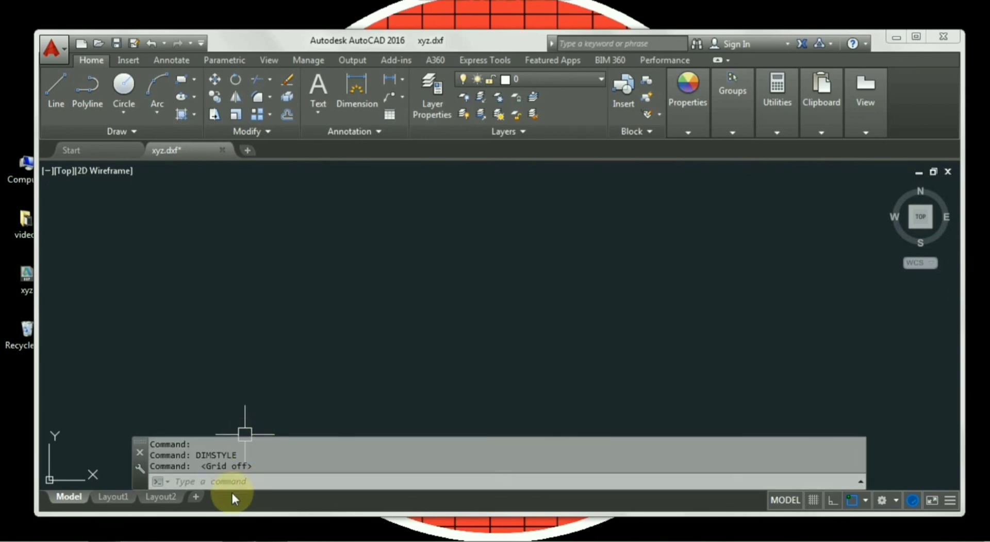